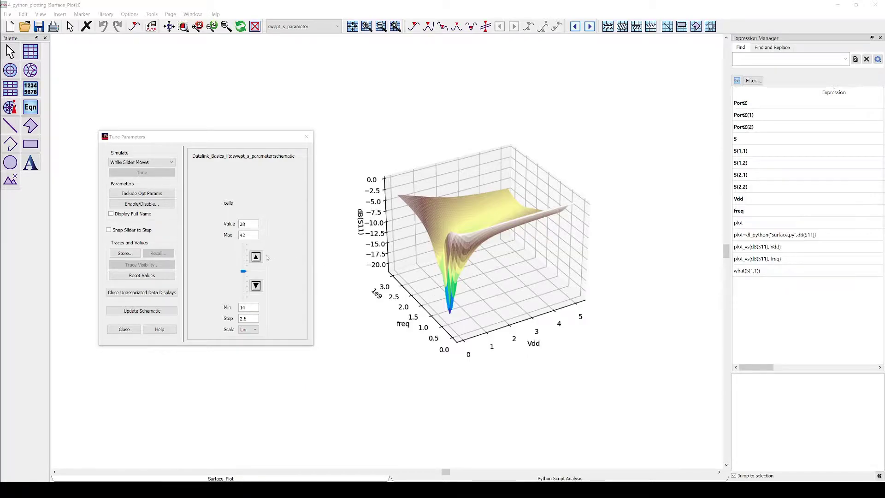
Step the tuned parameter from 28 through 30.8, 33.6 and 39.2 to its maximum of 42
left_click(258, 258)
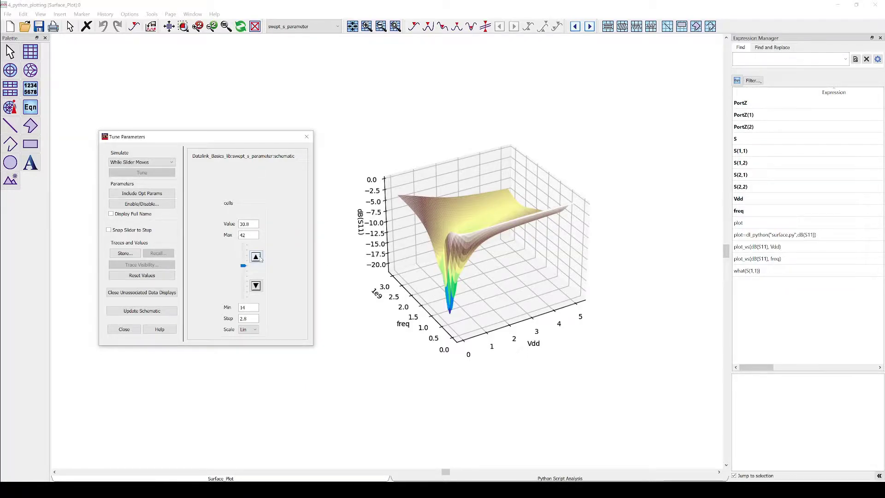
left_click(258, 258)
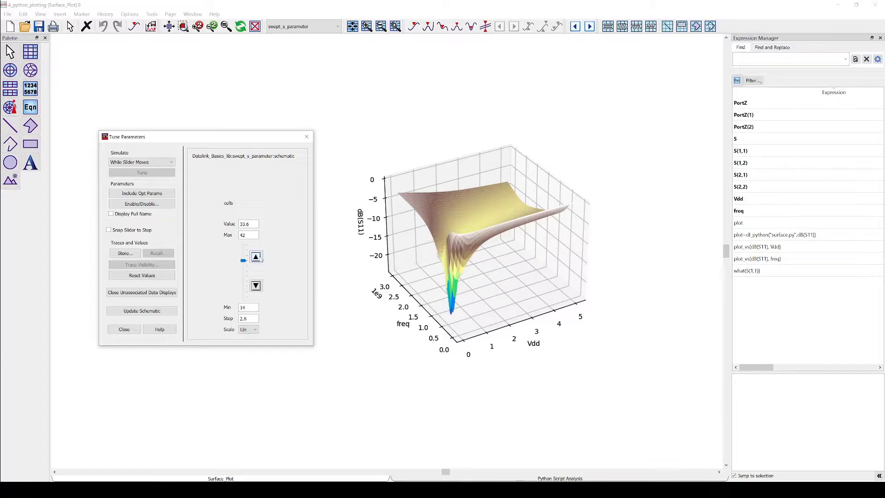
left_click(258, 258)
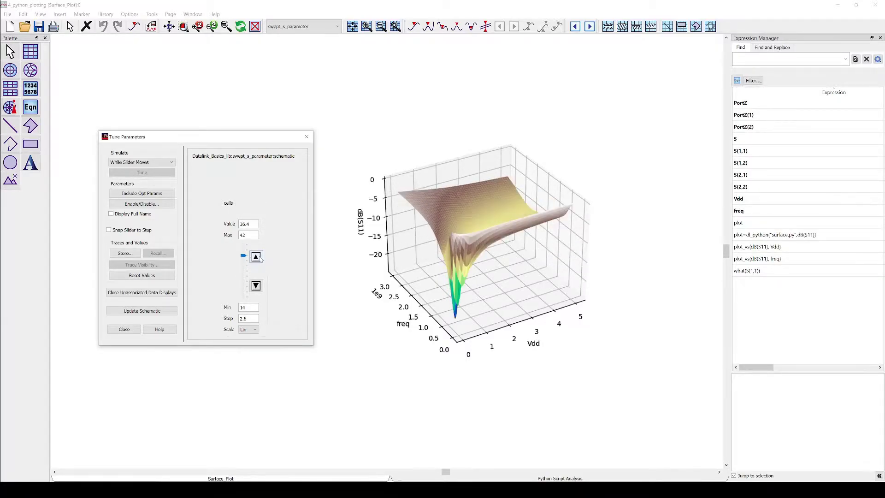
left_click(256, 256)
left_click(256, 256)
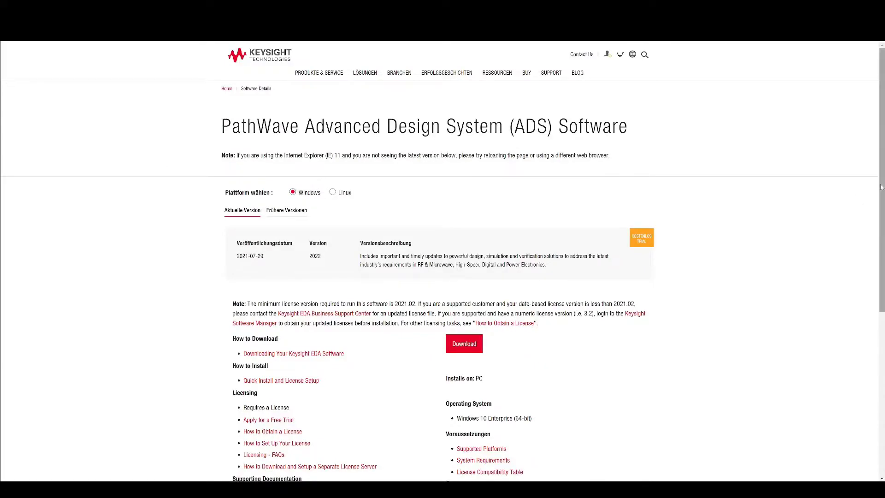
Scroll to the Add-On Software / Utilities list and follow the ADS 2022 Datalink link
left_click_drag(881, 190, 875, 305)
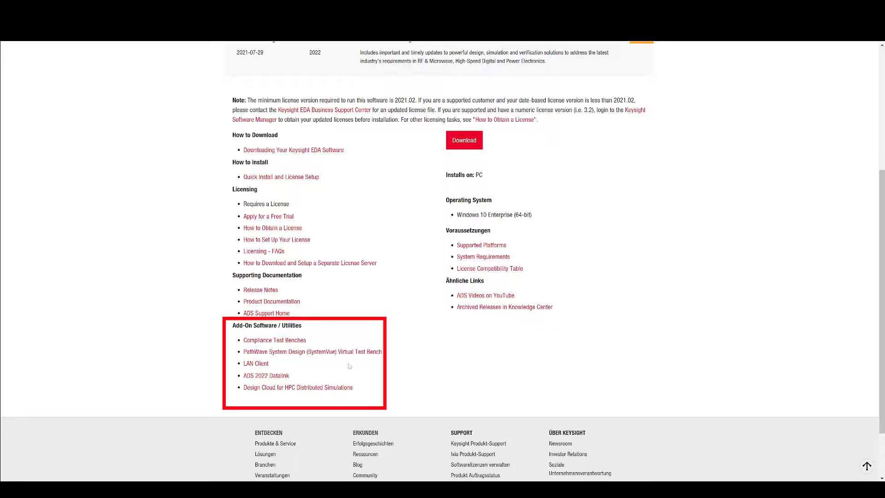
left_click(266, 375)
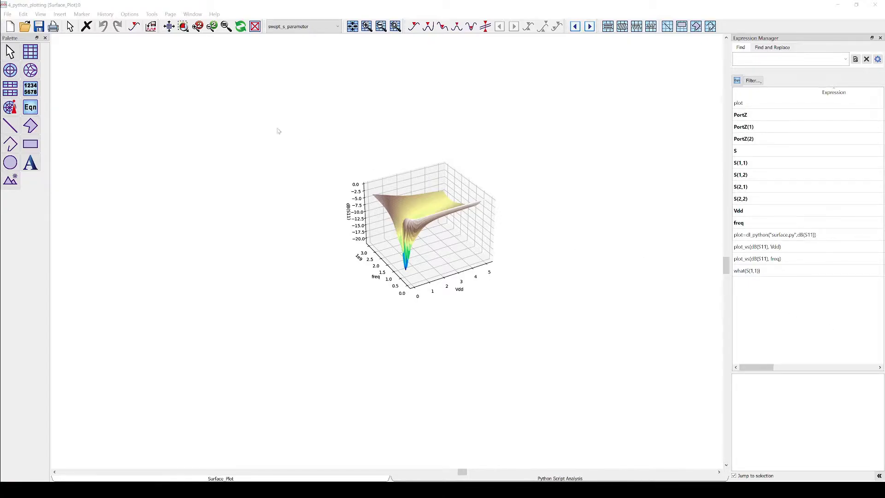
Launch Spyder from the data display's Tools menu
left_click(151, 14)
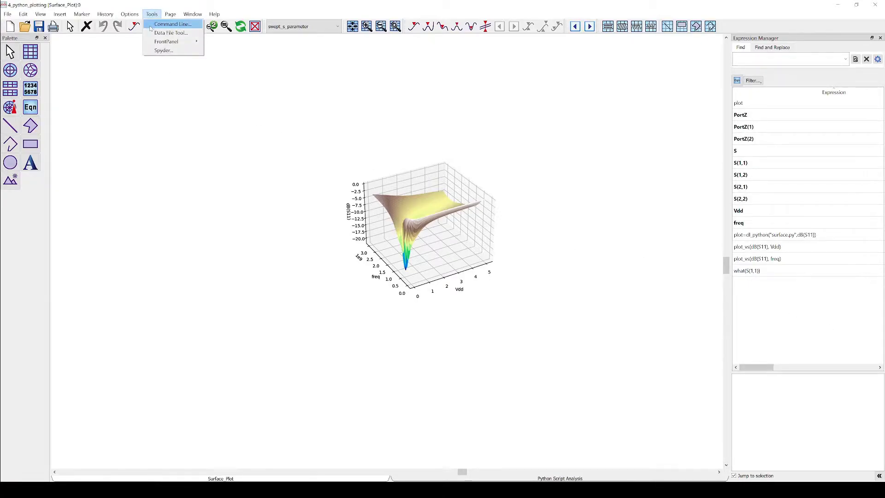
left_click(157, 51)
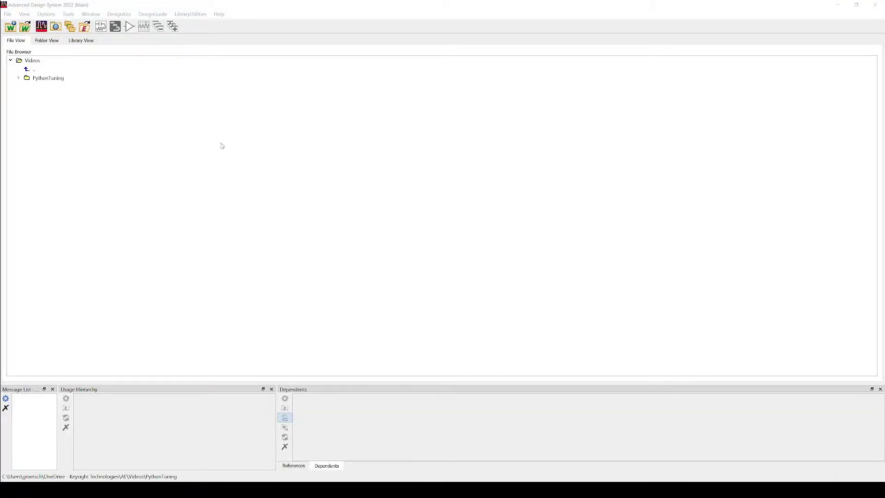
Search the examples for 'ads data', then unarchive and open the Datalink_Basics_wrk workspace
left_click(84, 26)
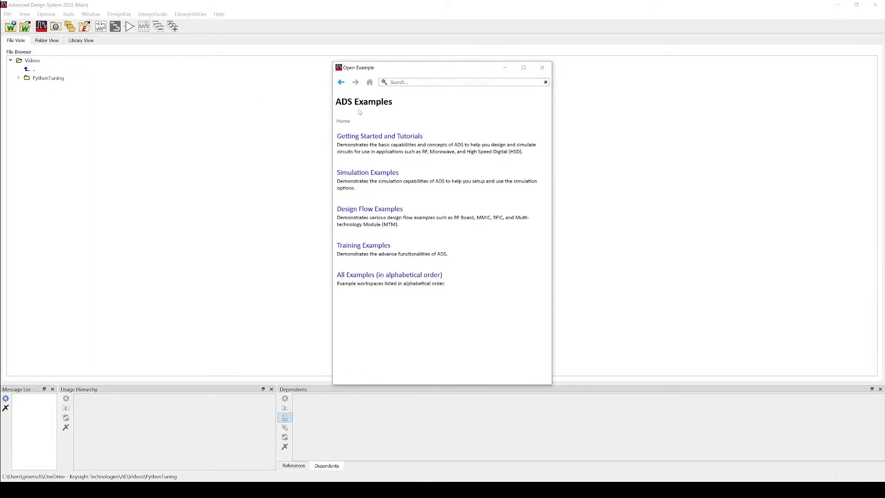
type("ads data")
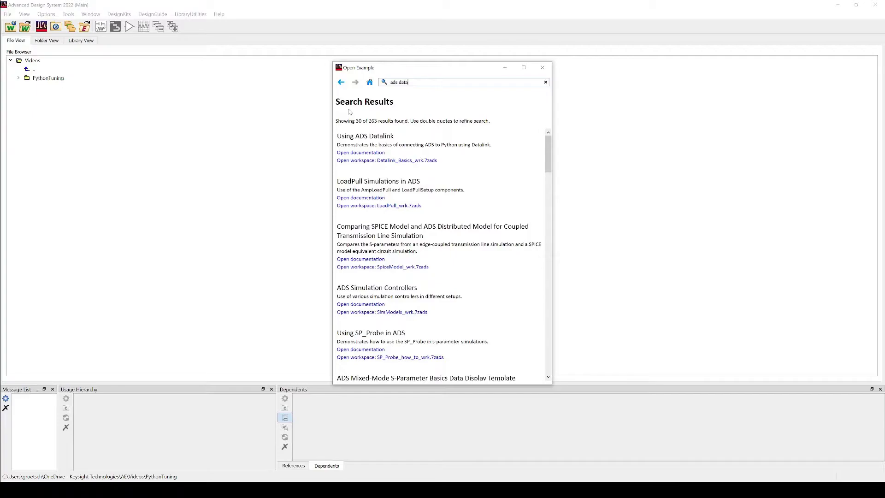
left_click(385, 160)
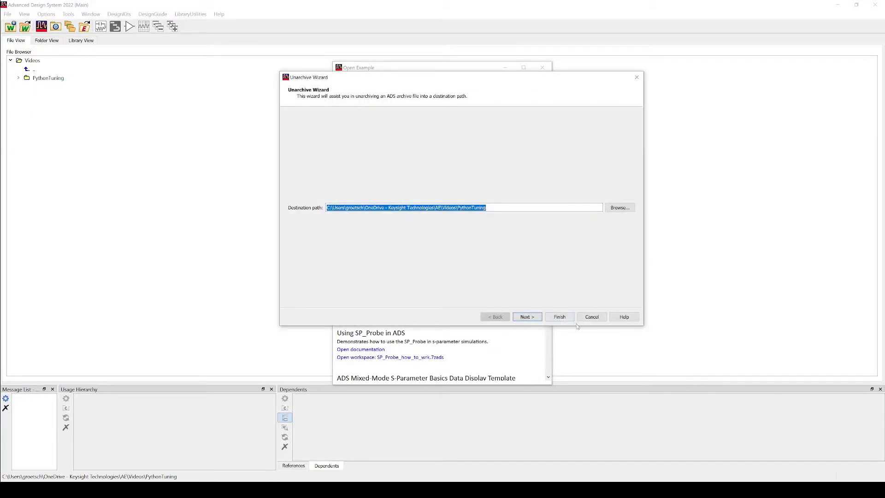
left_click(559, 316)
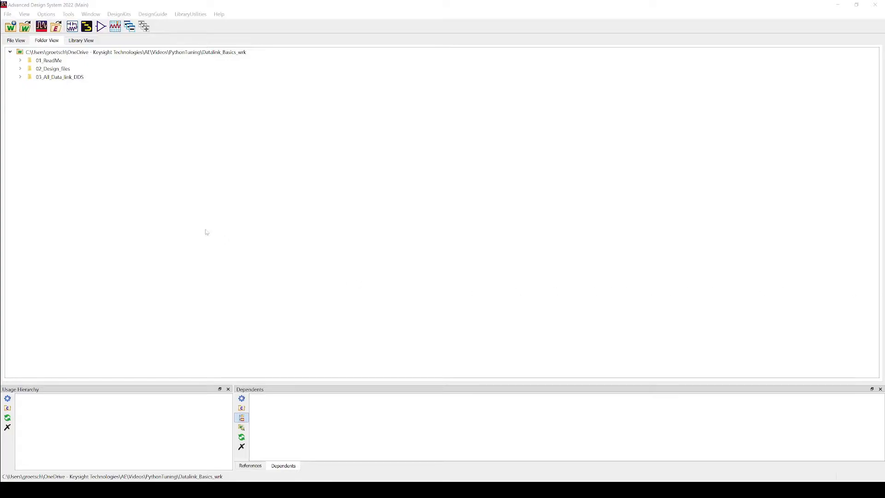
Open 4_python_plotting.dds from 03_All_Data_link_DDS and calculate its dl_python_bg plot equation
left_click(21, 78)
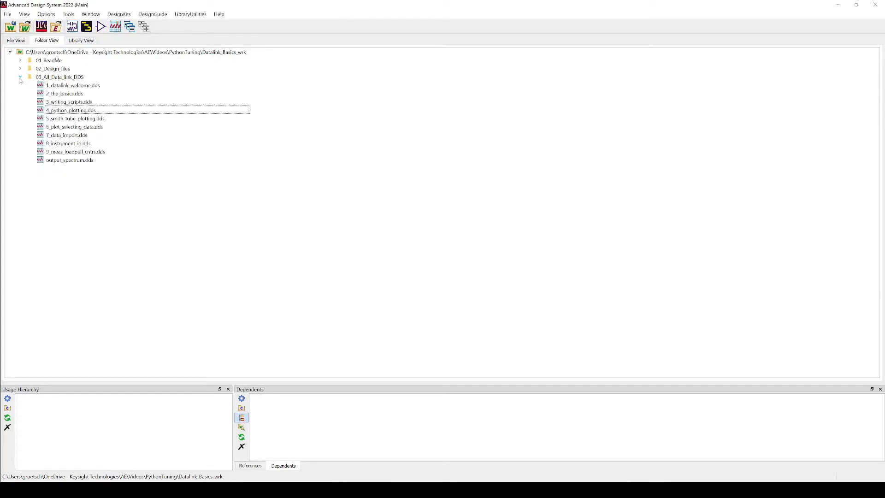
double_click(67, 110)
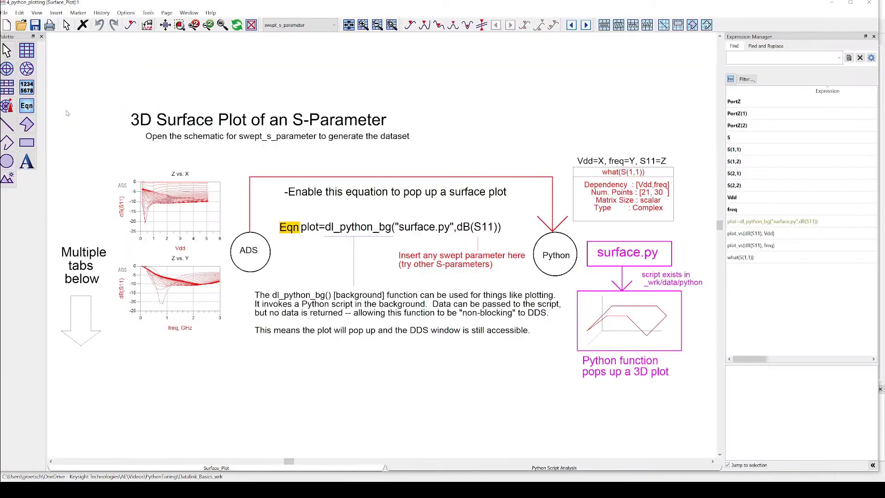
right_click(369, 243)
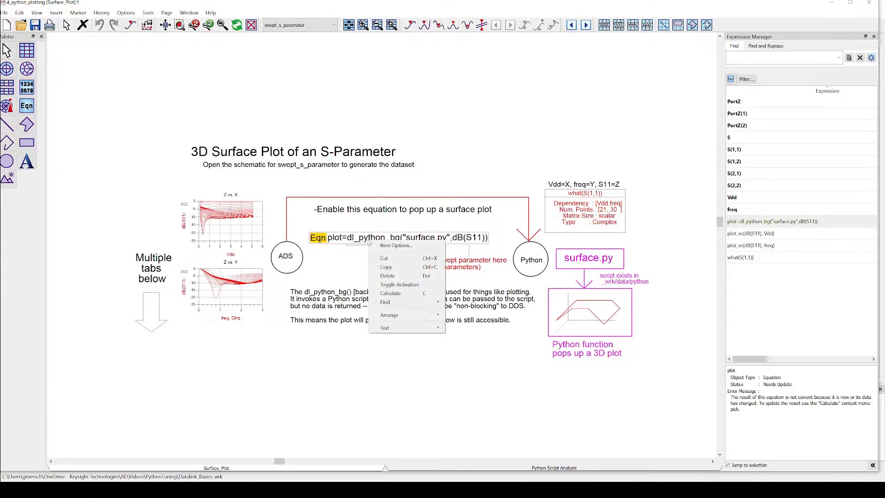
left_click(402, 294)
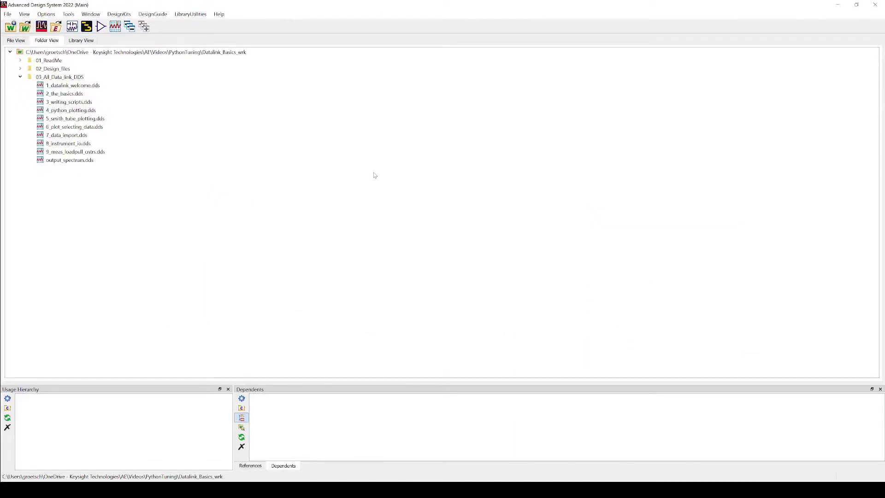
Open the swept_s_parameter schematic from the 02_Design_files folder
left_click(21, 69)
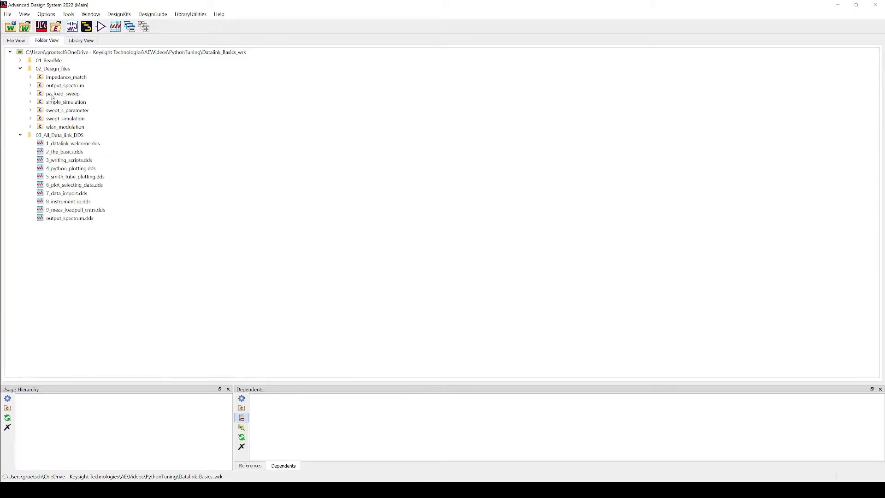
left_click(31, 110)
double_click(64, 119)
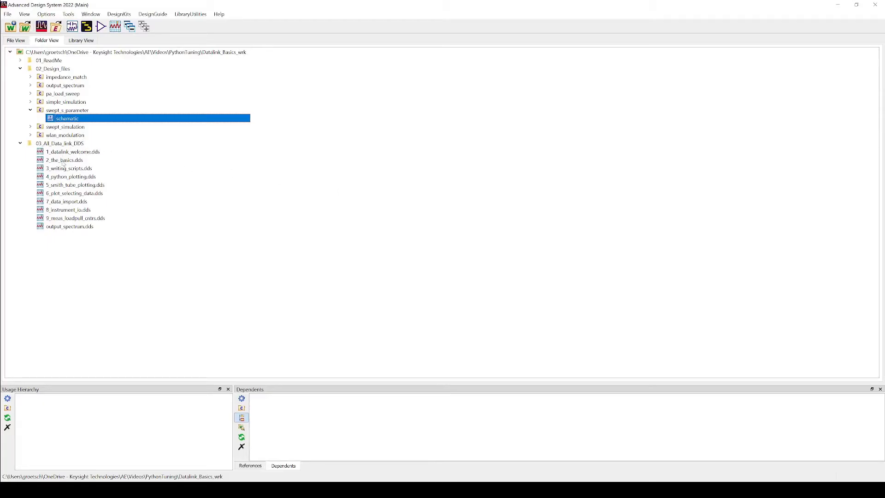
Reopen 4_python_plotting.dds and switch to Spyder from the Tools menu
double_click(63, 178)
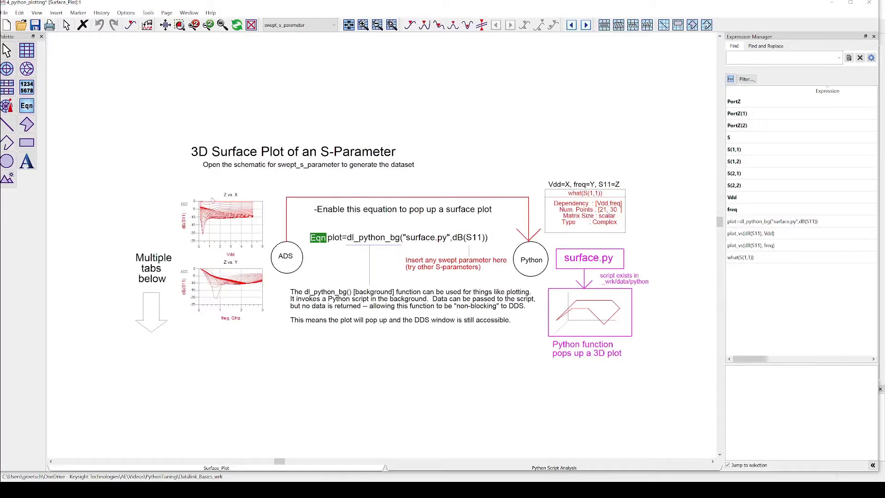
left_click(150, 13)
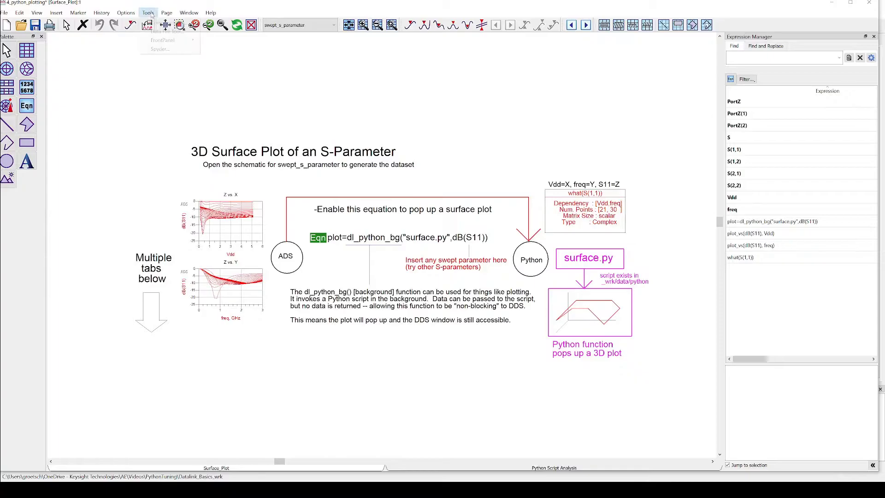
left_click(159, 49)
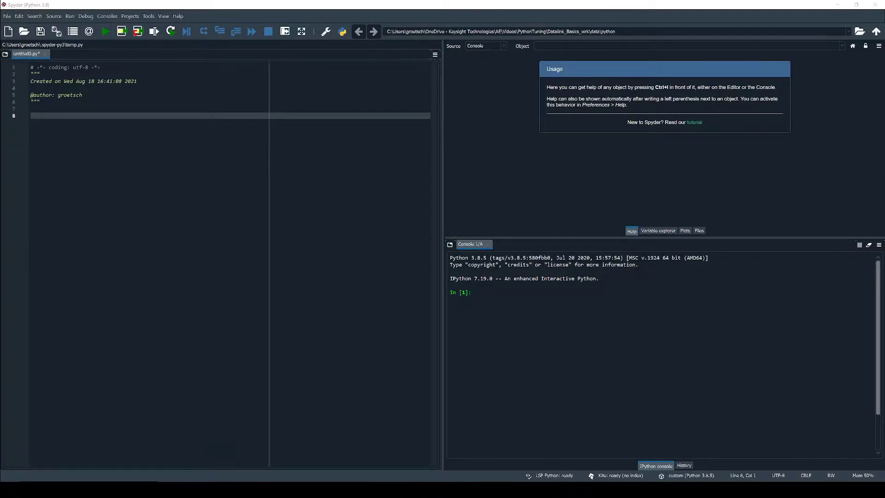
Open surface.py from the data\python folder in Spyder's editor
left_click(24, 31)
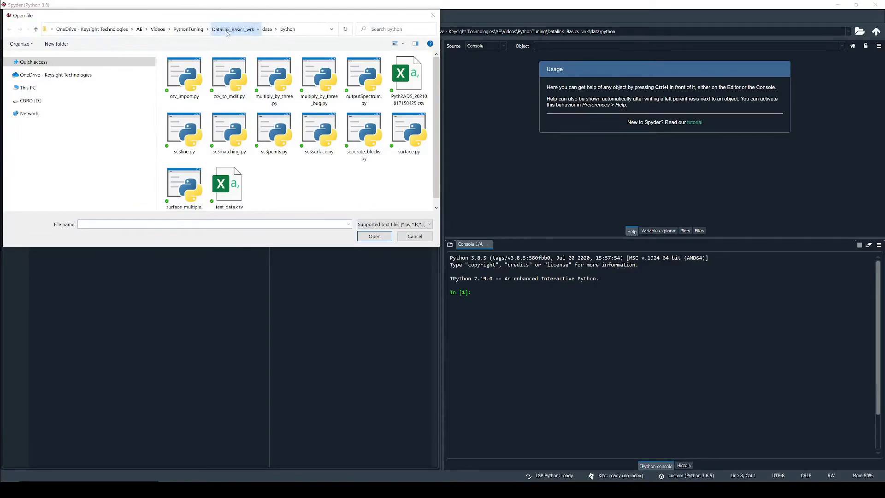
key("alt+Up")
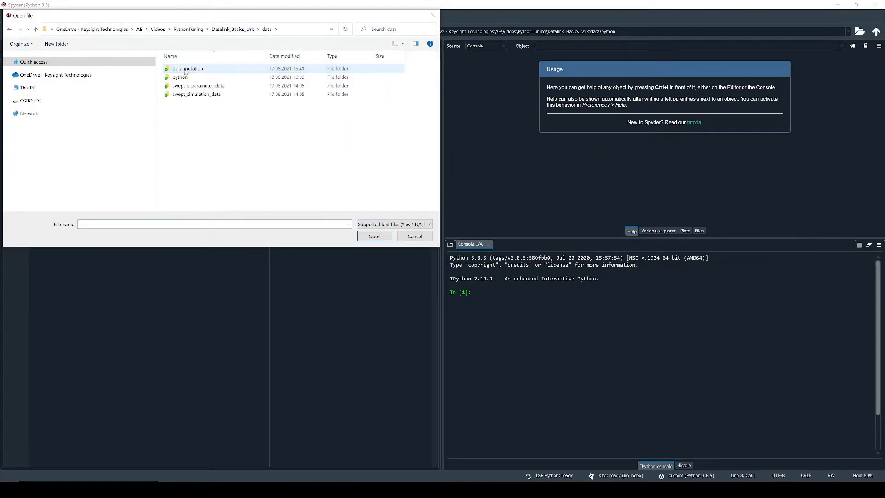
double_click(180, 77)
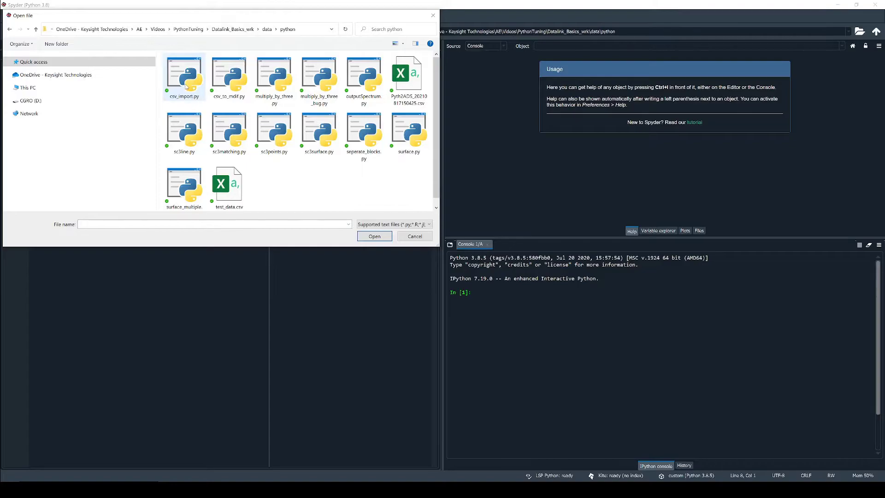
left_click(408, 131)
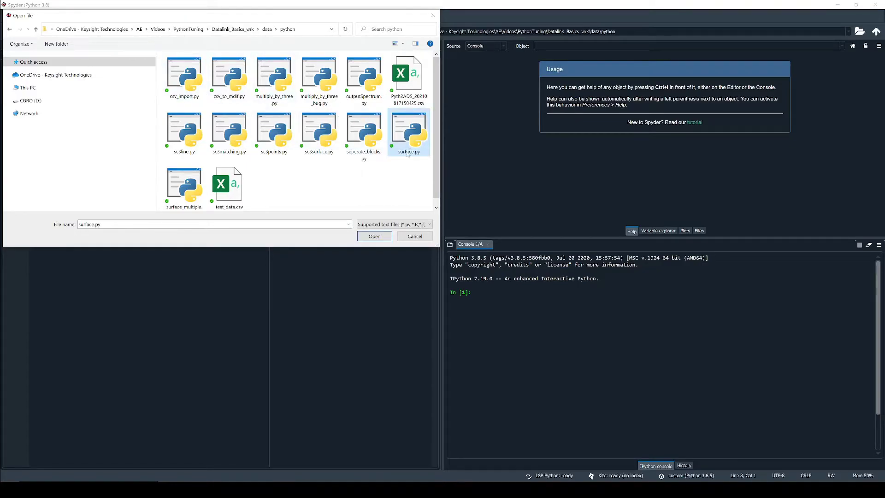
left_click(371, 237)
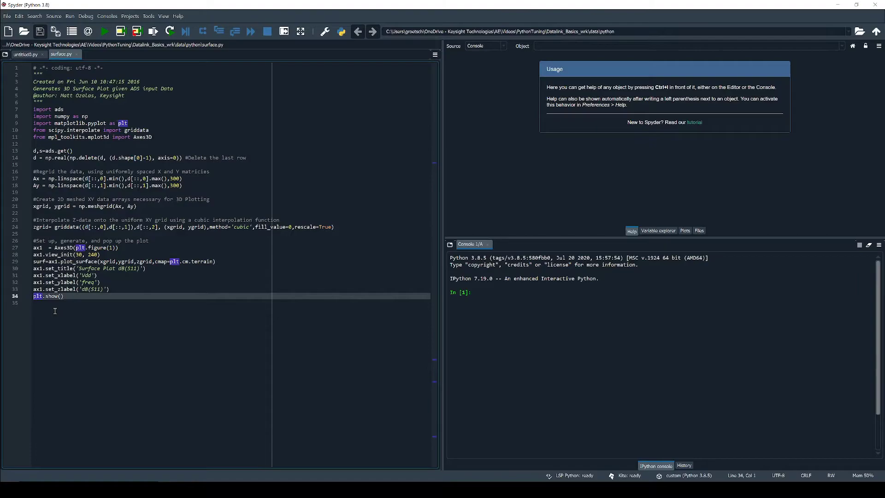
Comment out plt.show() and add plt.savefig('Fig1.png') two lines below it
type("#")
left_click(89, 297)
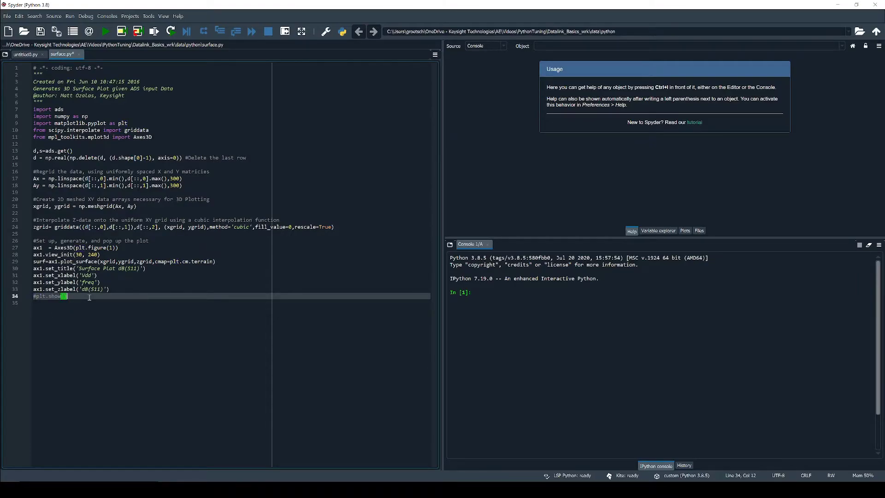
key("Return")
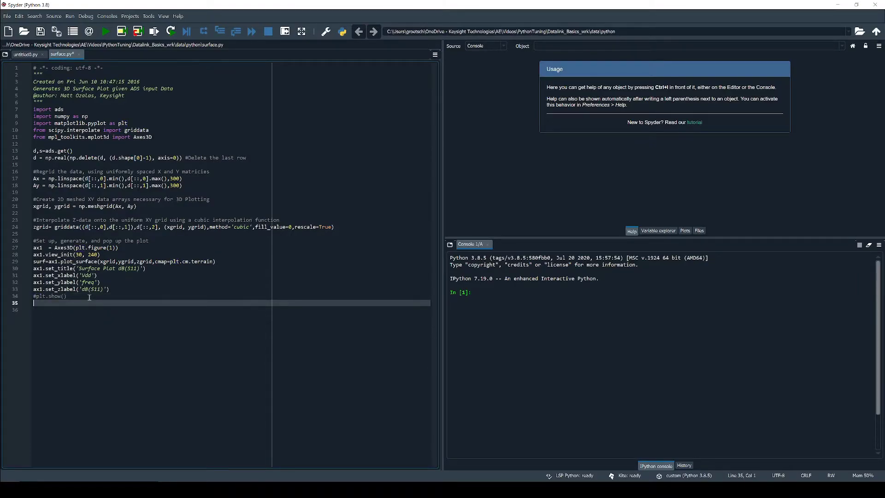
key("Return")
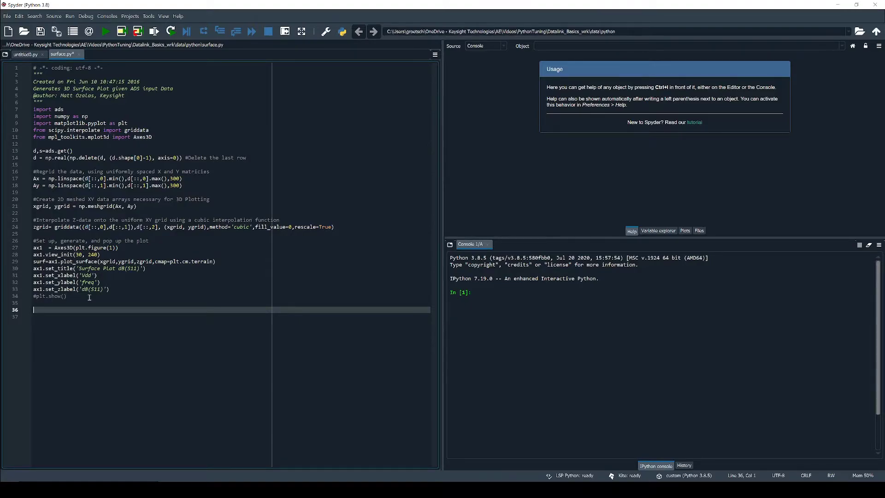
type("plt.save")
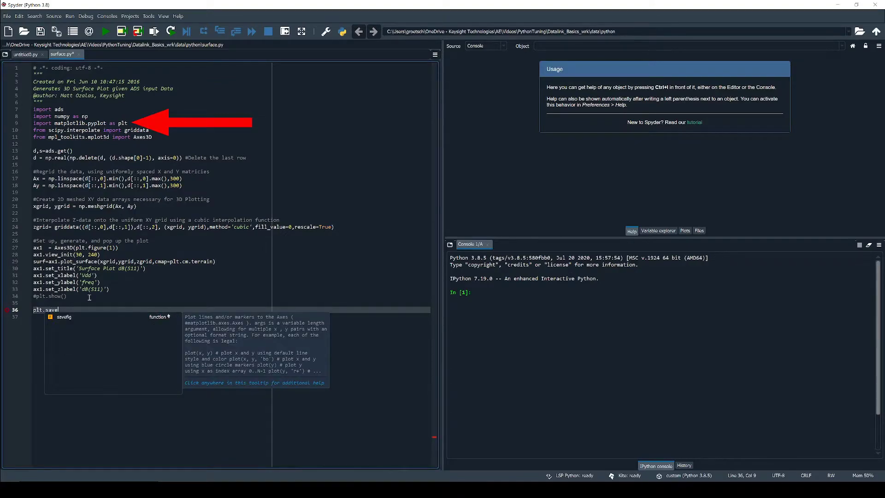
type("fig")
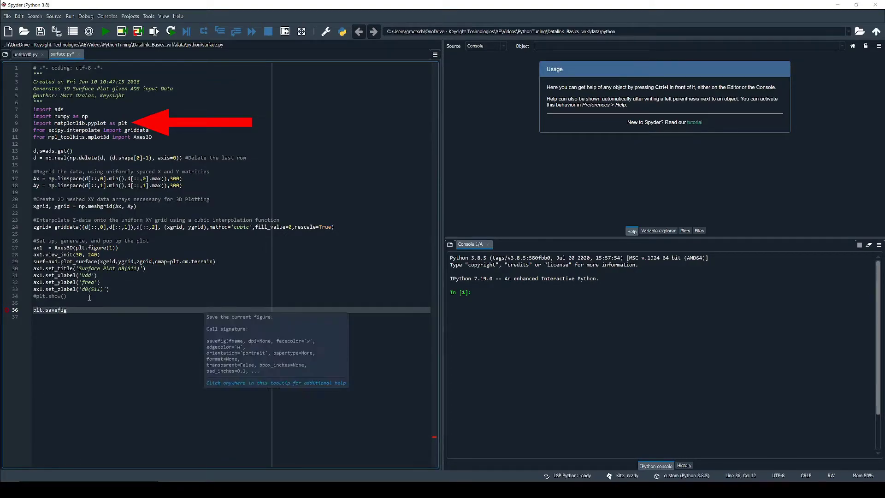
key("ctrl+space")
type("()")
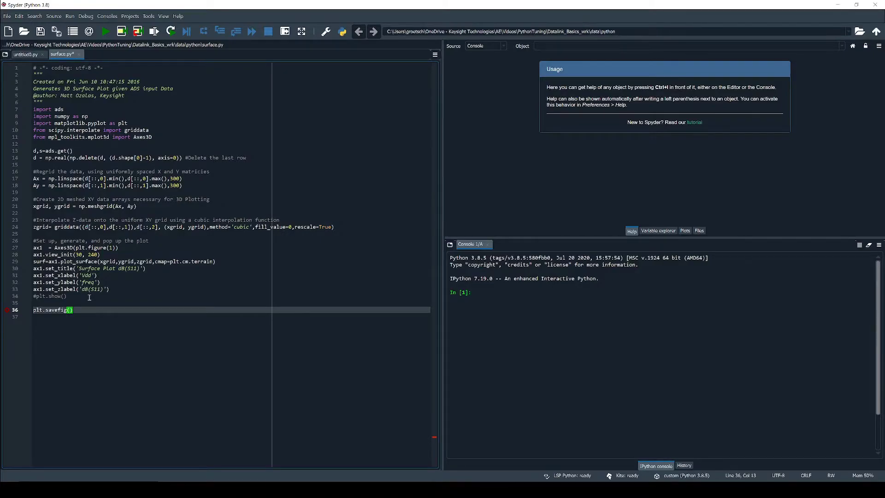
type("''")
type("Fig1.p")
type("ng")
key("Home")
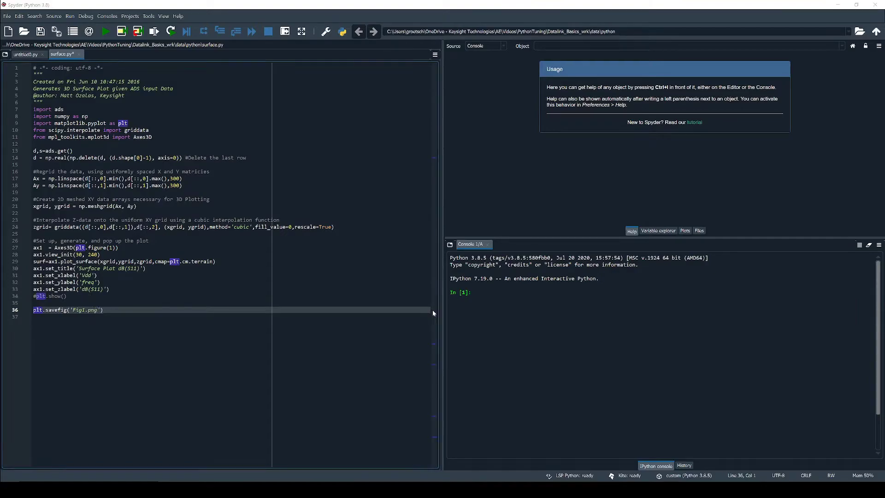
Save surface.py, then recalculate the dl_python_bg plot equation in the ADS data display
left_click(40, 31)
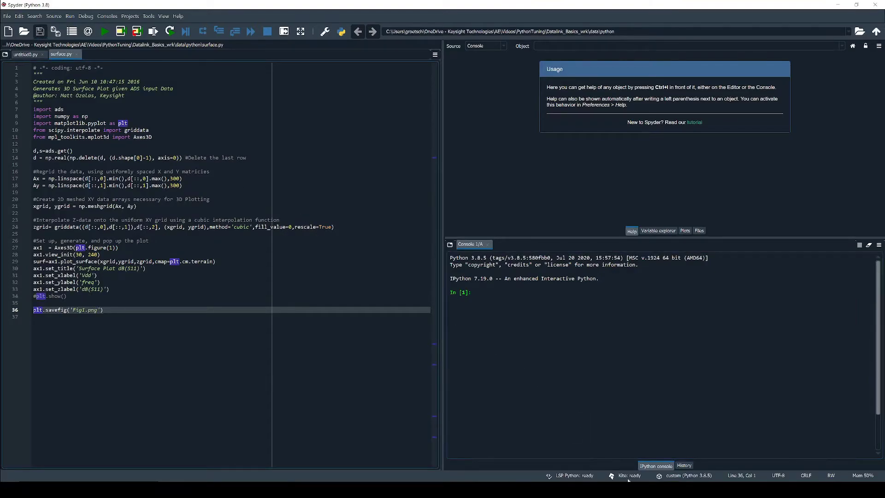
key("alt+Tab")
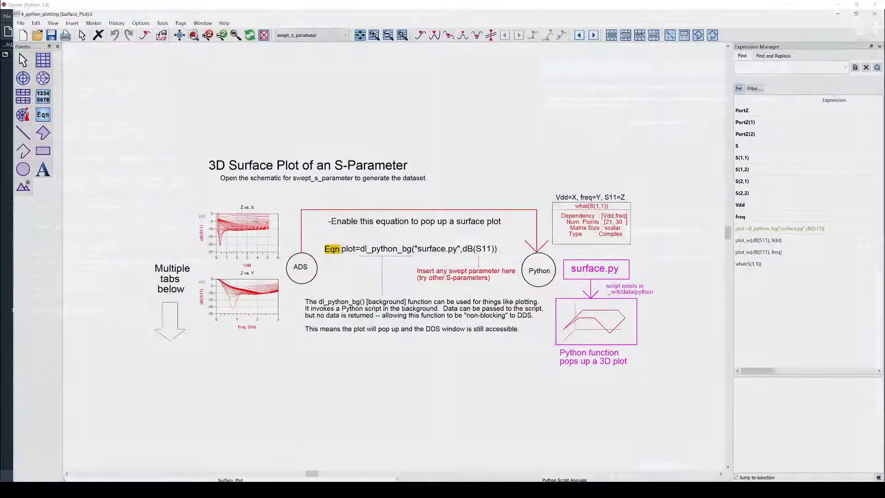
right_click(348, 243)
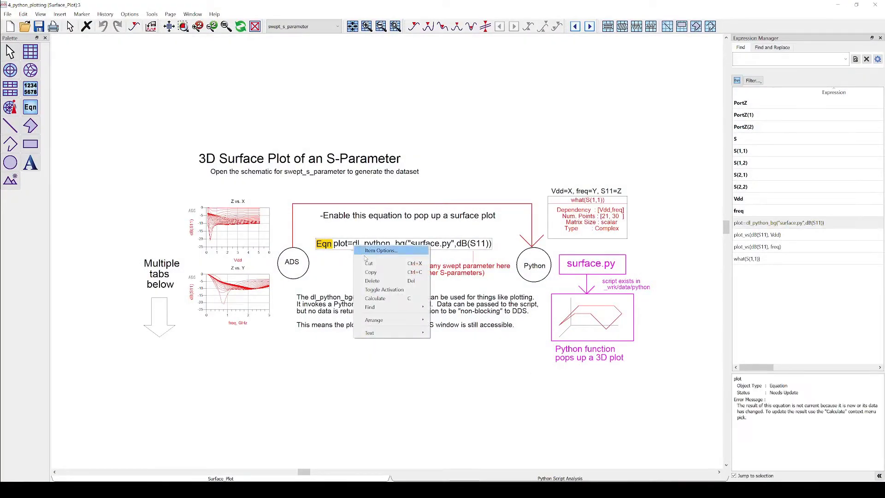
left_click(384, 298)
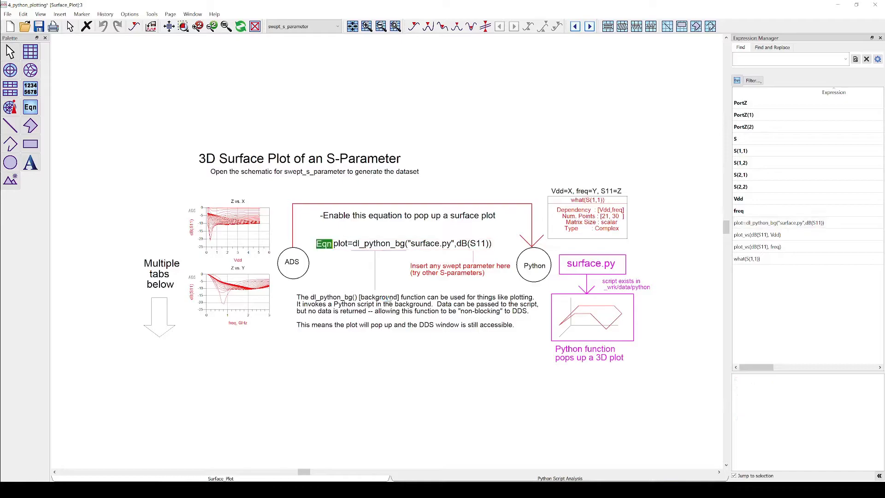
Select the newly created Fig1.png in the python folder's File Explorer window
left_click(188, 489)
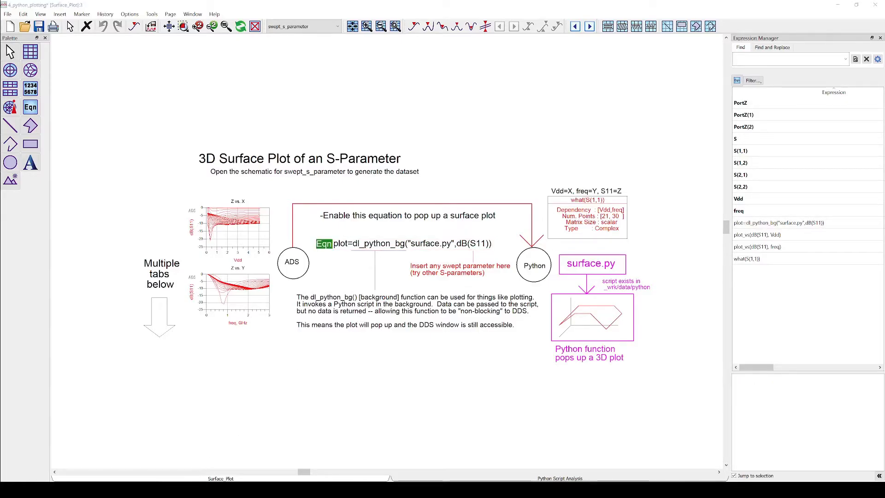
left_click(175, 473)
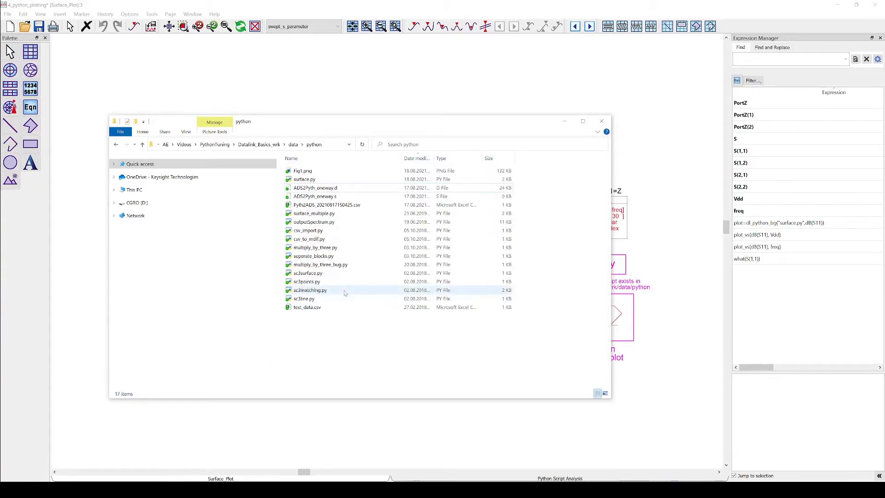
left_click(332, 173)
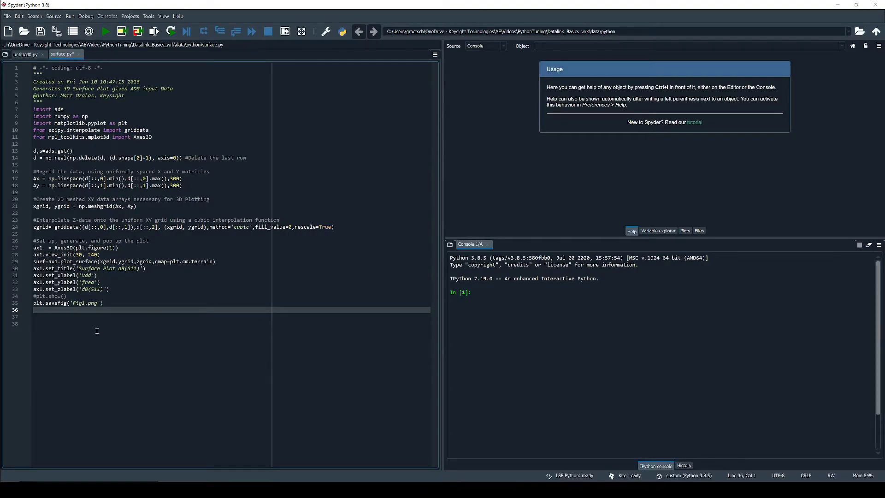
Add a last line to surface.py: ads.send(".\data\python\Fig1.png")
type("ads.send(\"")
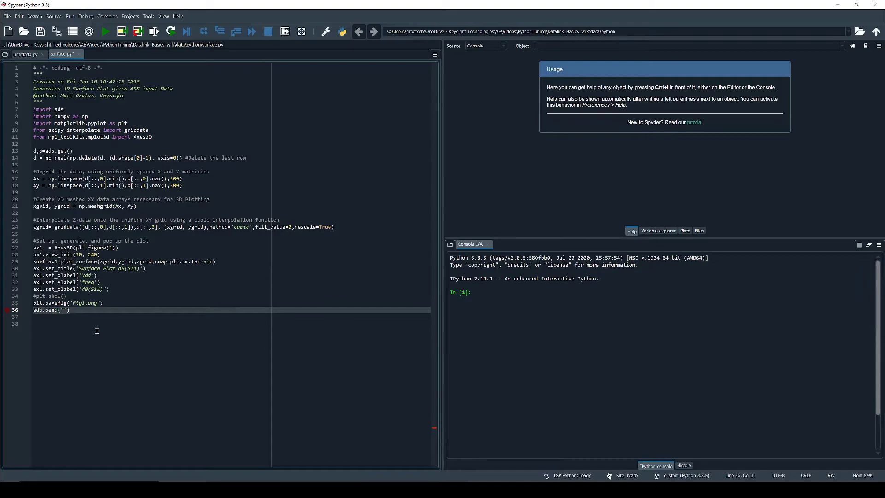
type(".\\data")
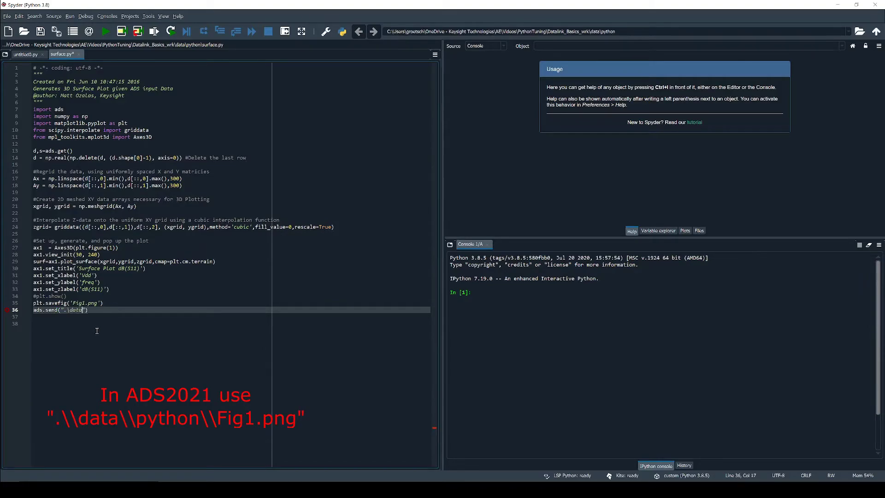
type("\\python")
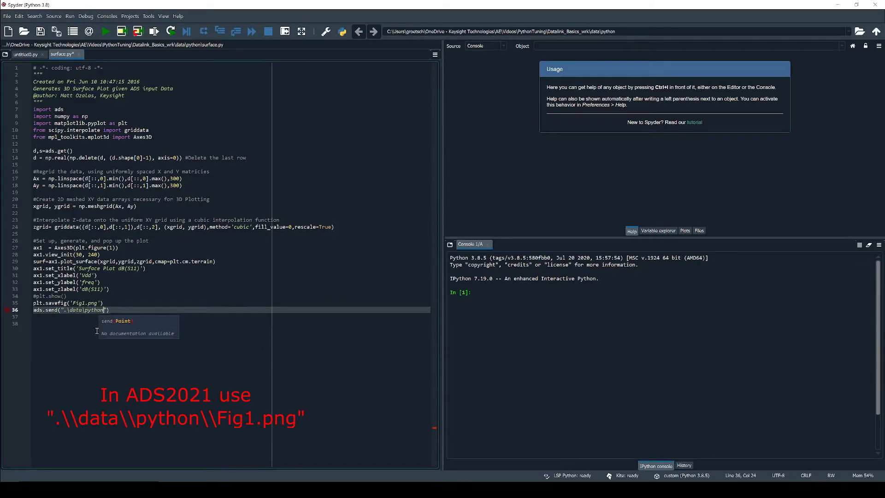
type("\\Fig1.png")
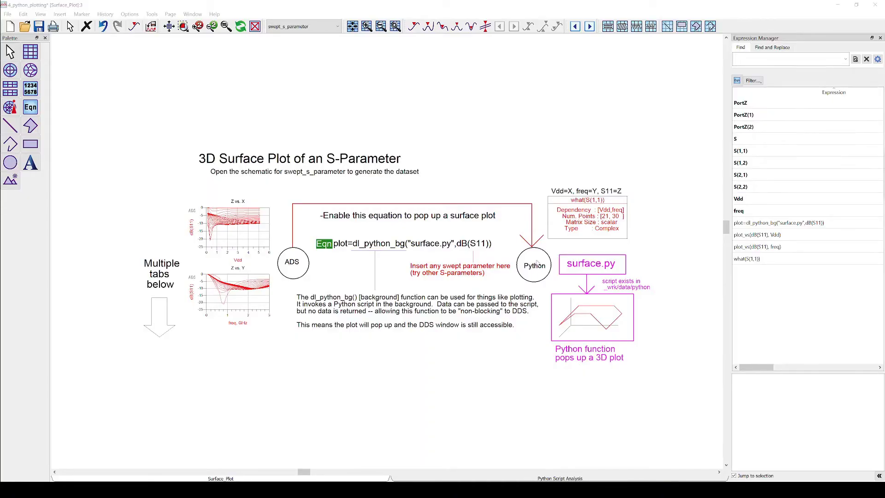
Change the plot equation from dl_python_bg to dl_python("surface.py",dB(S11)) and make it calculate automatically
double_click(379, 247)
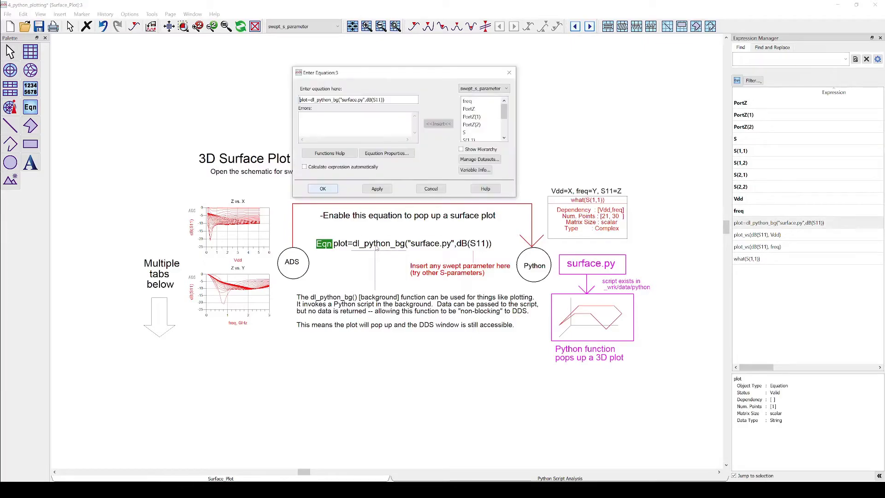
left_click(337, 100)
key("Delete")
key("BackSpace")
key("BackSpace")
key("BackSpace")
type("(")
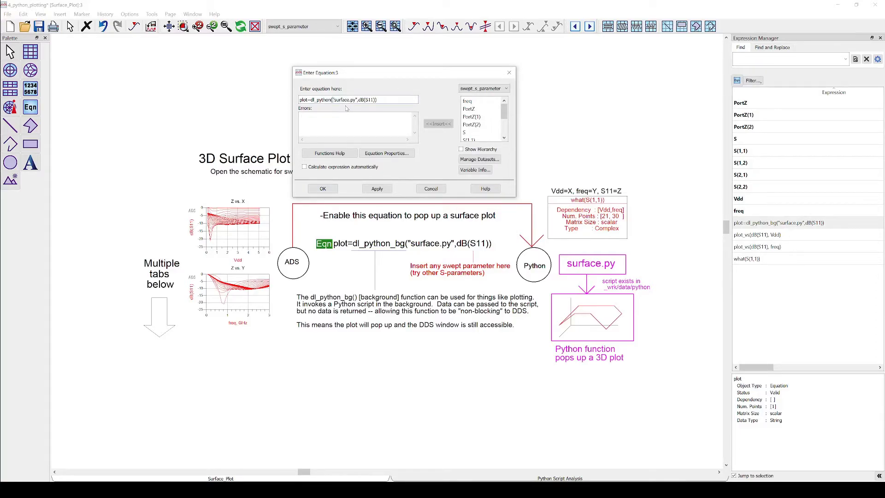
left_click(304, 167)
left_click(322, 189)
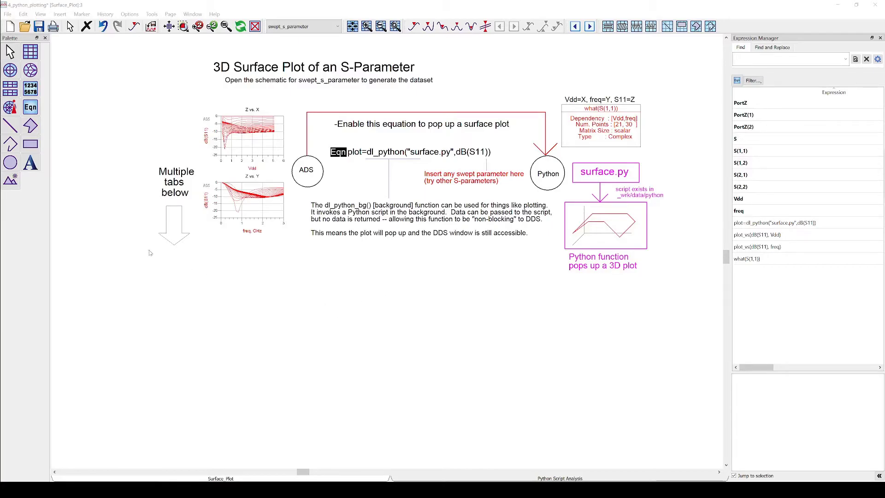
Insert a picture frame below the dl_python equation
left_click(13, 184)
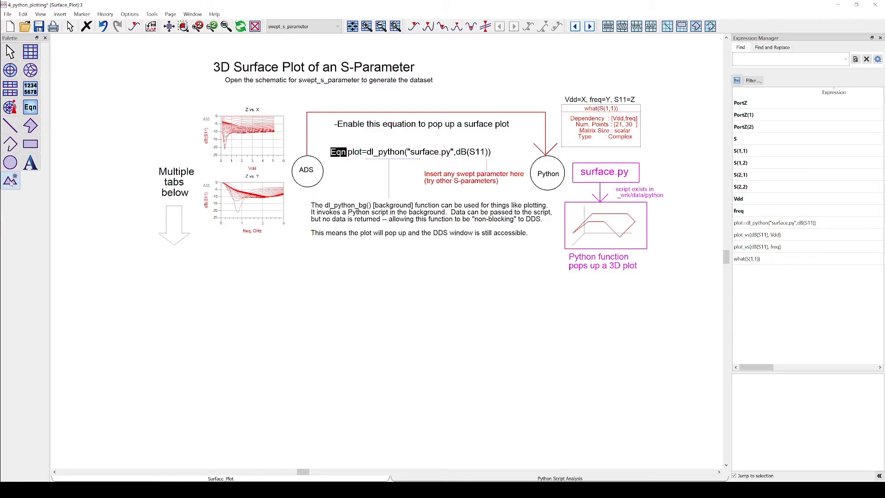
left_click(10, 181)
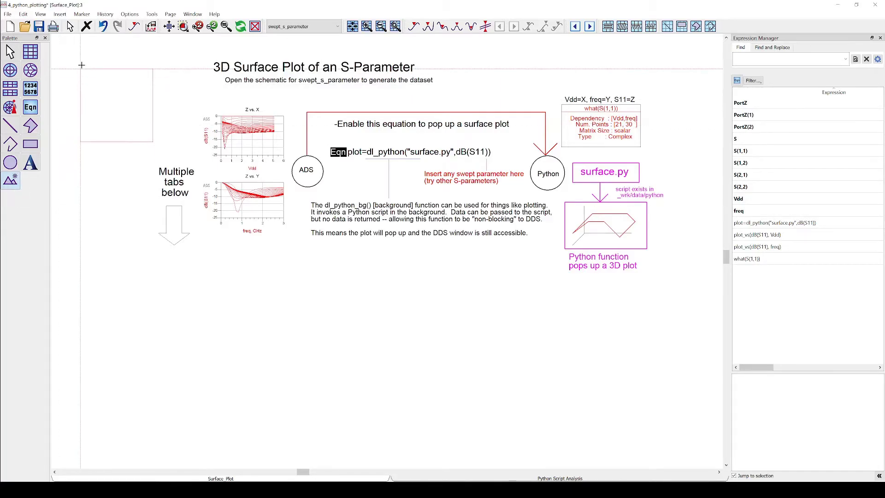
left_click(60, 13)
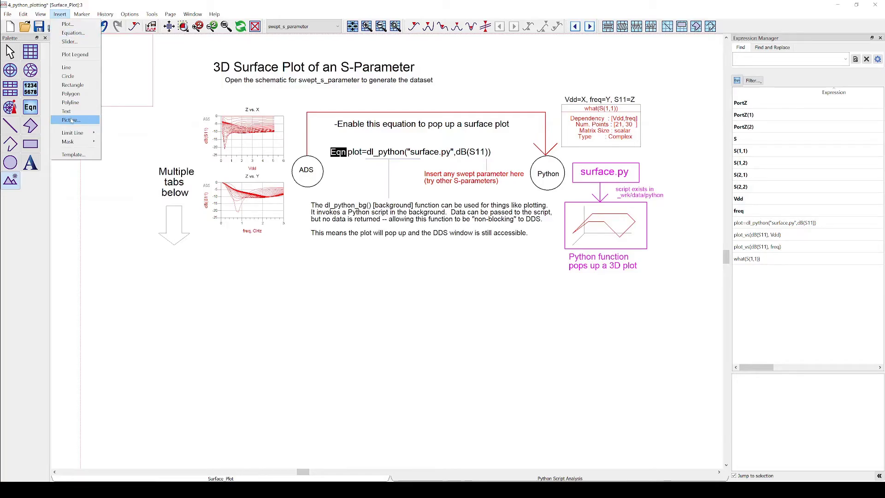
left_click(88, 121)
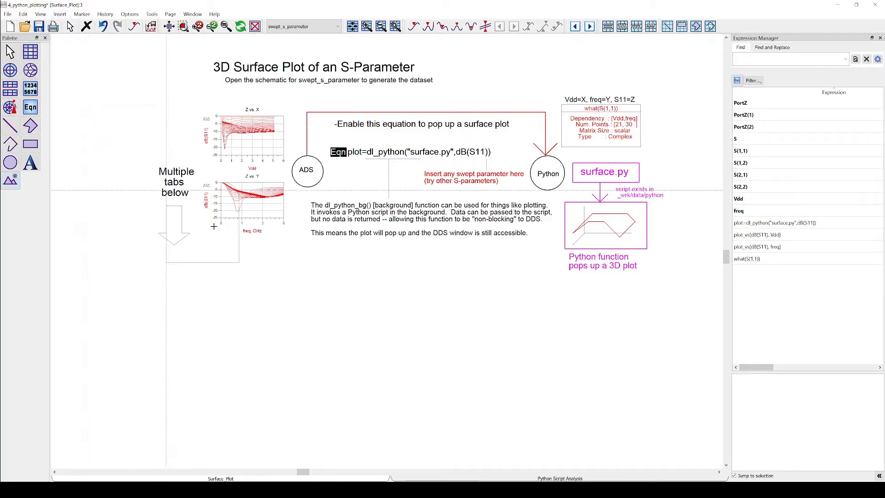
left_click(283, 280)
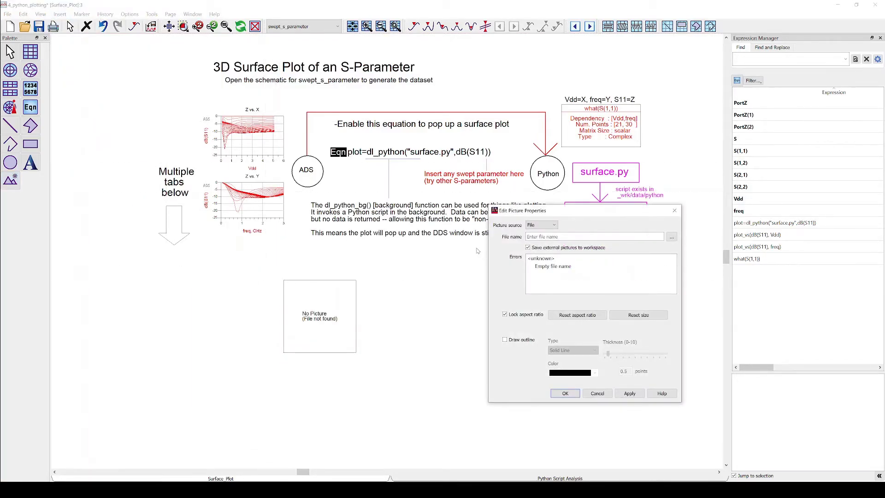
Set the picture file to data\python\Fig1.png and enlarge the picture
left_click(543, 226)
left_click(549, 232)
left_click(671, 237)
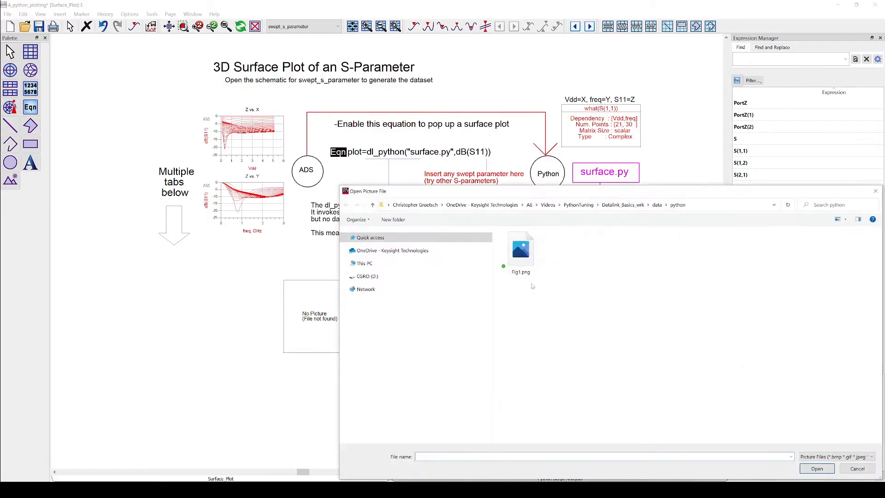
left_click(521, 251)
left_click(816, 469)
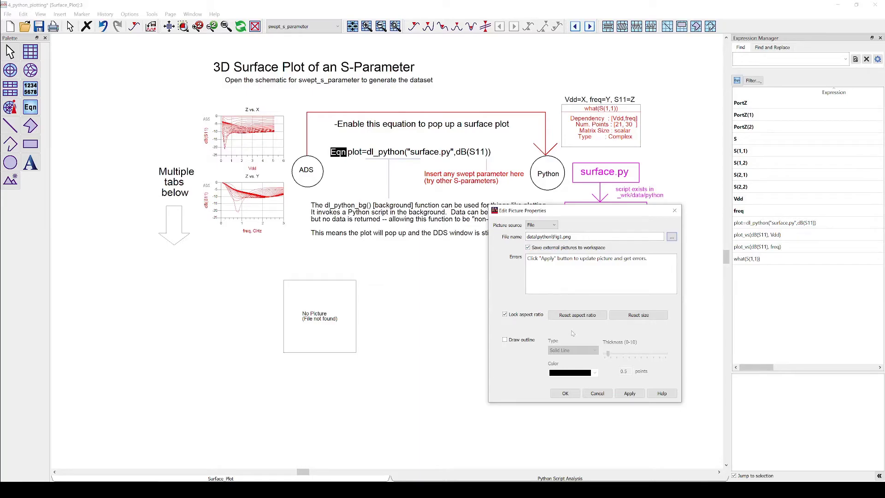
left_click(565, 393)
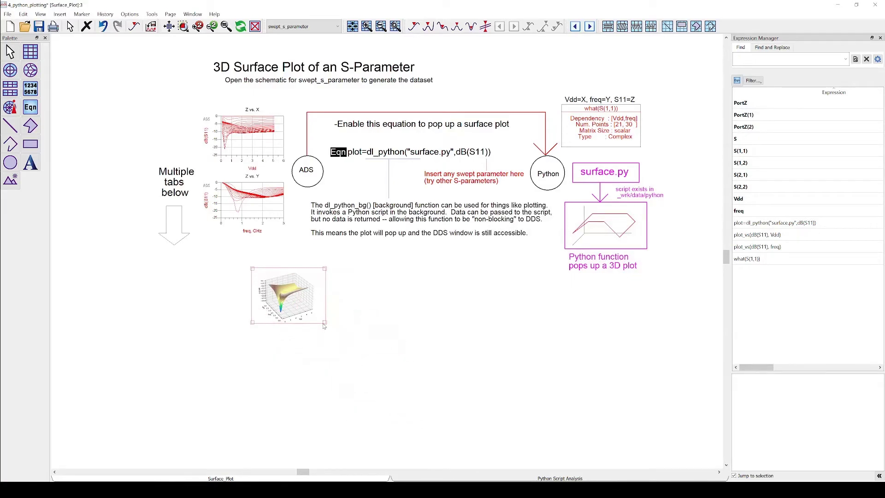
left_click_drag(352, 373, 404, 449)
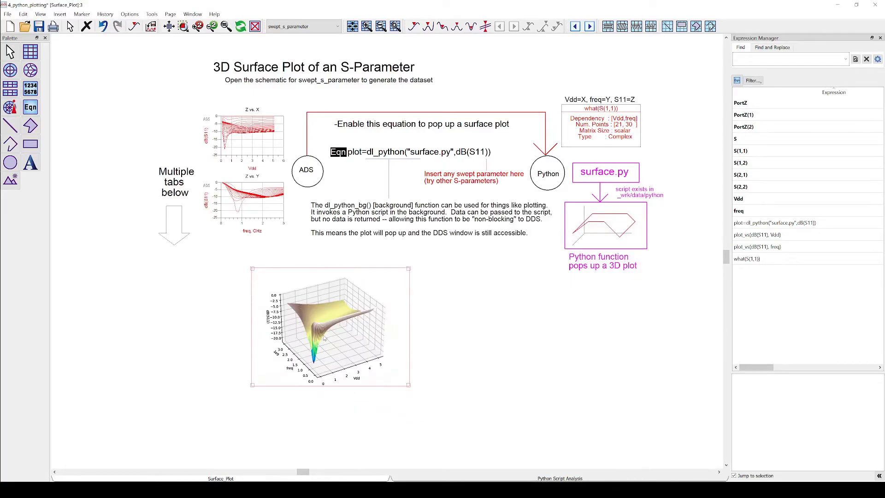
Place a second picture to the right, sourced from the expression 'plot', and enlarge it
left_click(11, 180)
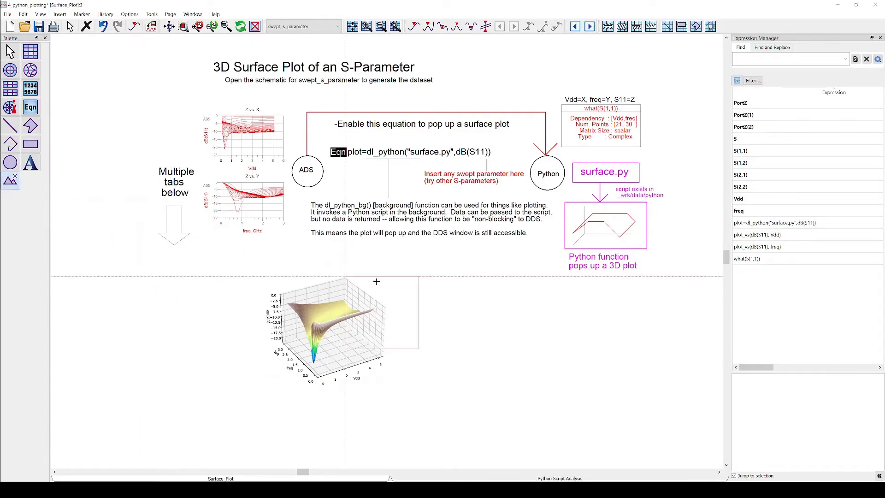
left_click(412, 280)
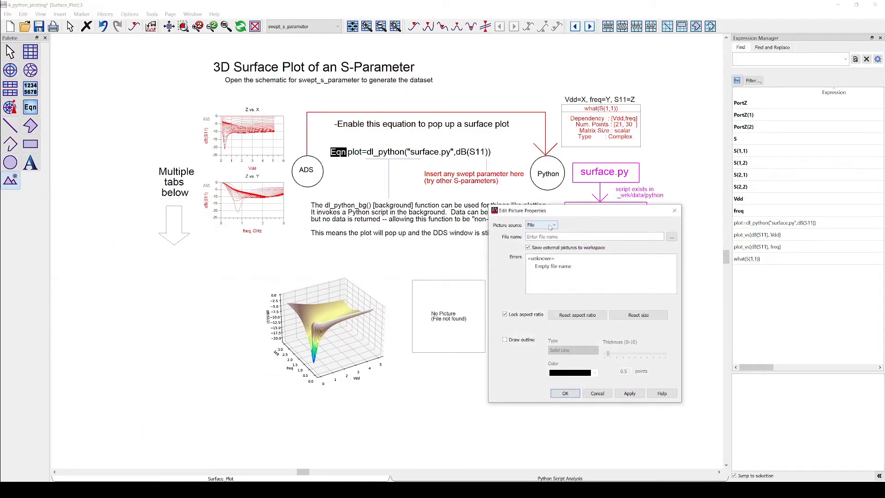
left_click(550, 225)
left_click(545, 238)
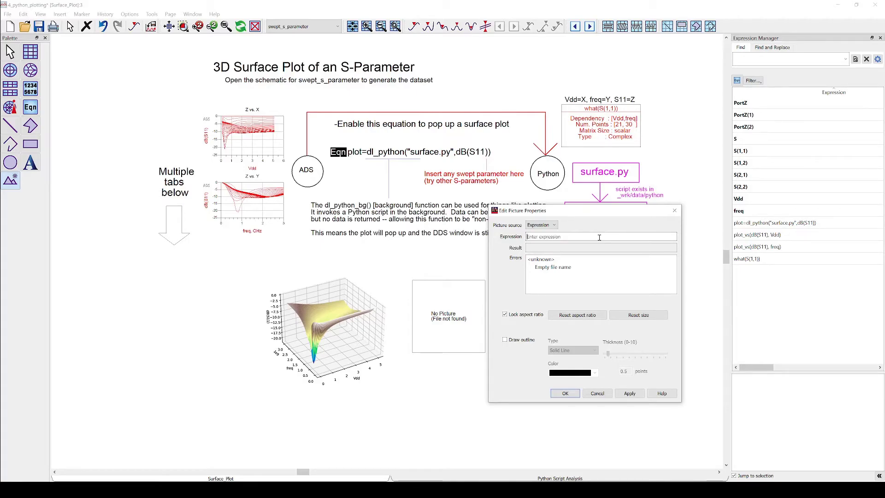
type("plot")
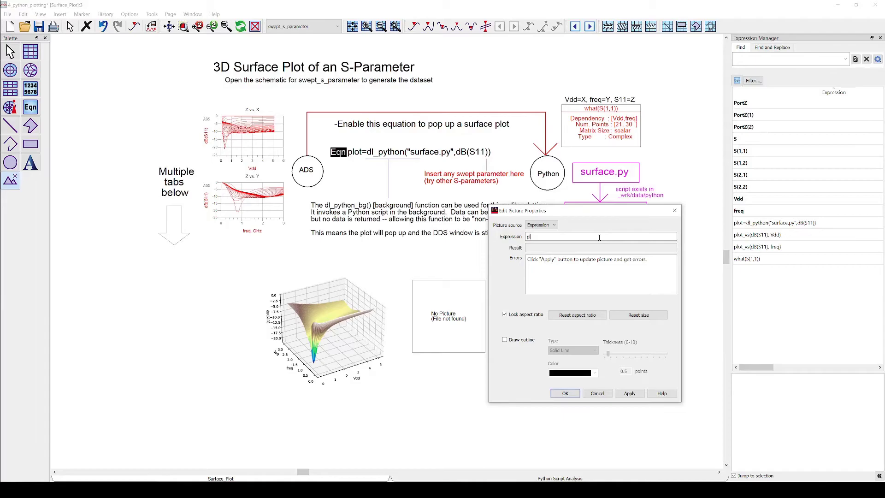
left_click(635, 394)
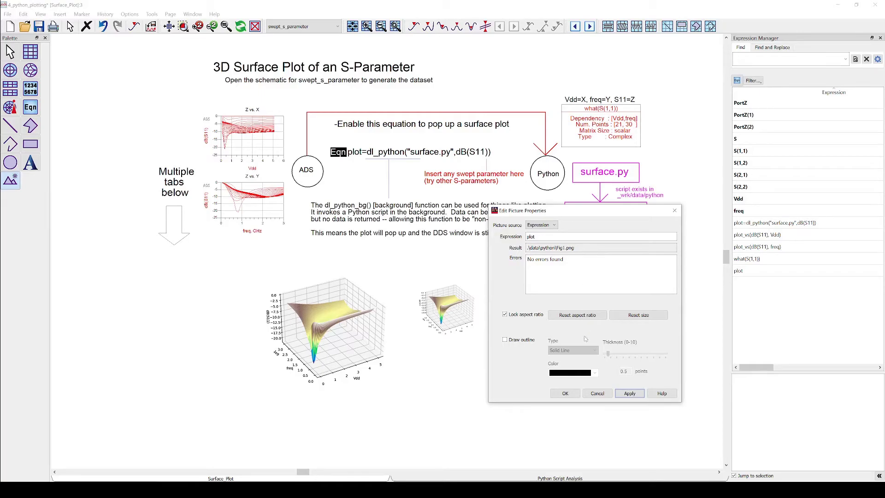
left_click(573, 395)
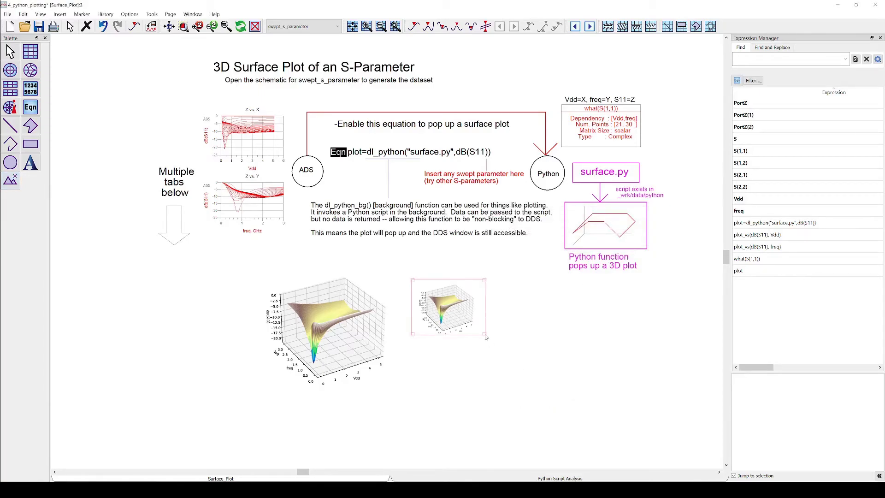
left_click_drag(484, 333, 558, 401)
left_click(582, 362)
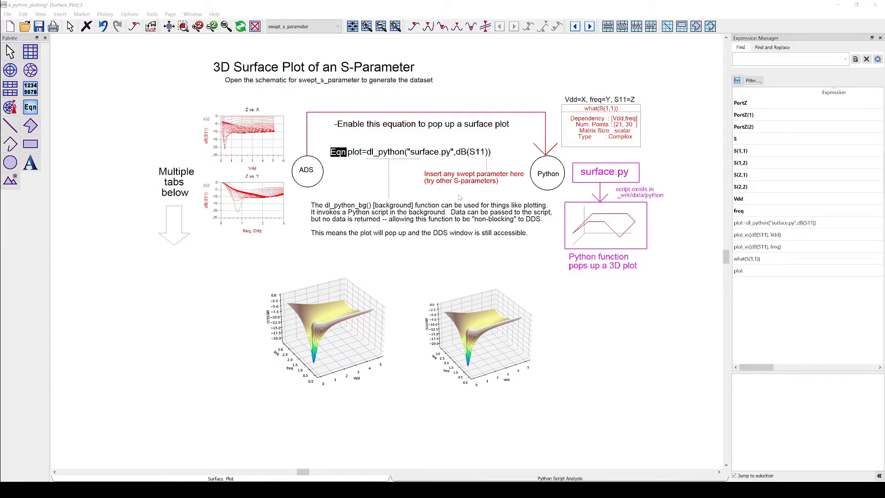
Change the dl_python equation's argument from dB(S11) to dB(S21)
left_click(470, 159)
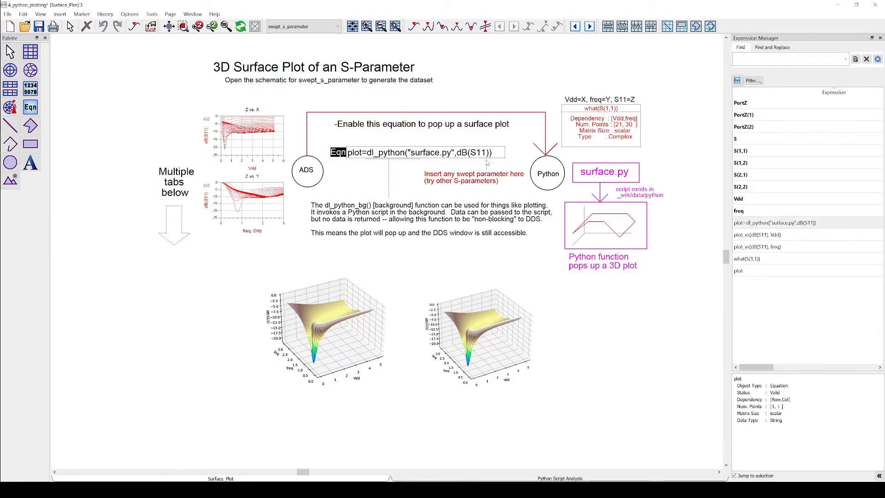
key("BackSpace")
type("2")
left_click(506, 168)
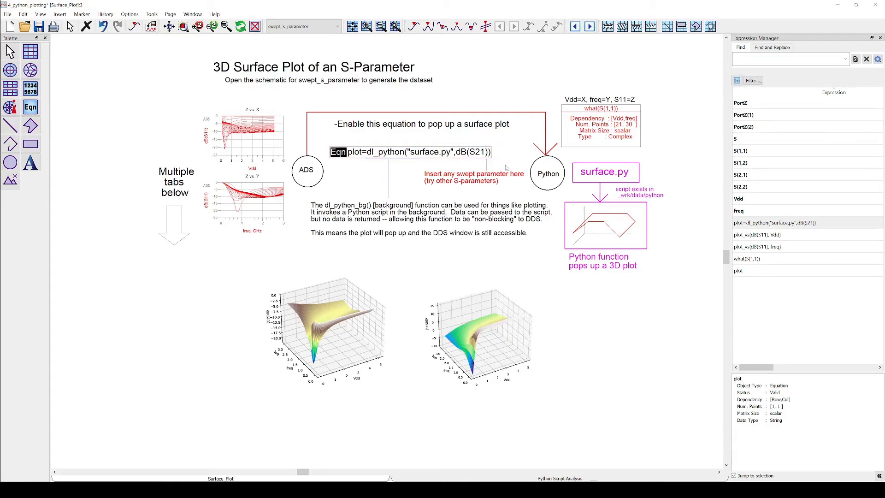
left_click(506, 167)
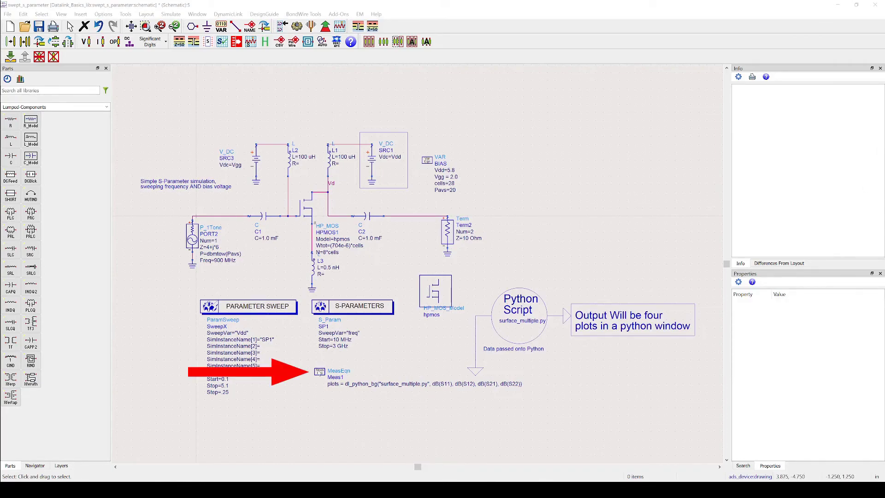
Deactivate the Meas1 measurement equation and start a Tune Parameters session
left_click(319, 373)
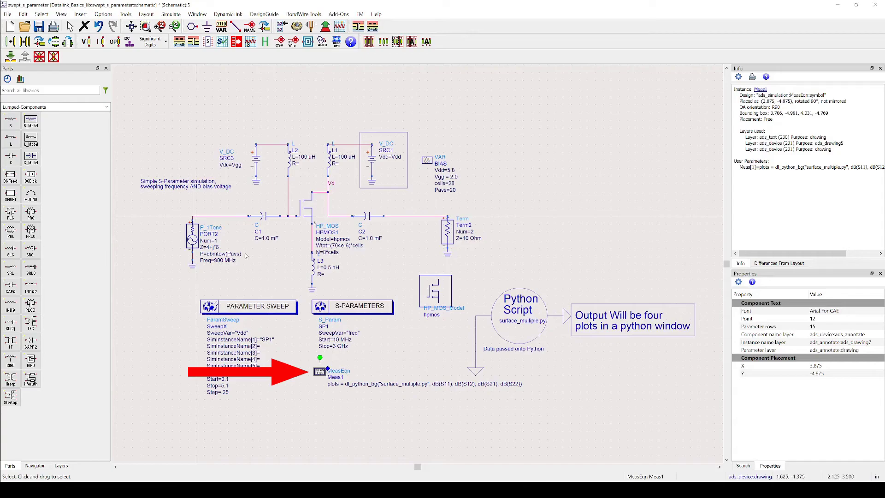
left_click(53, 57)
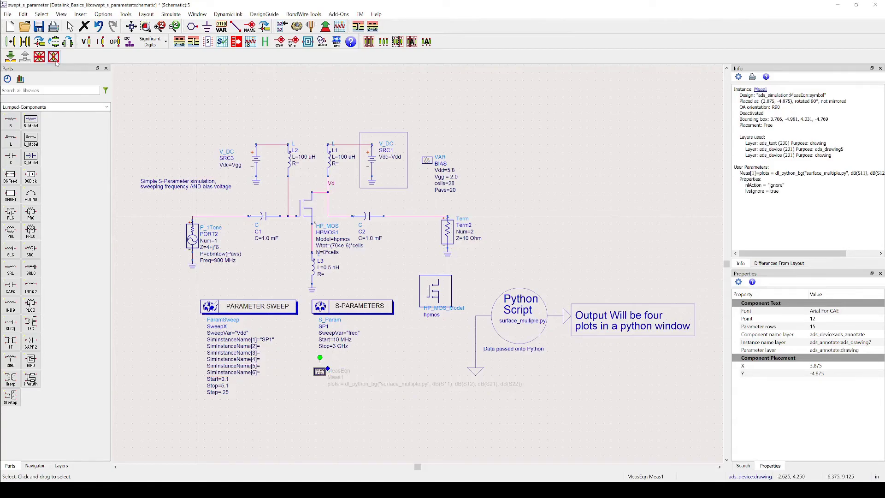
left_click(694, 454)
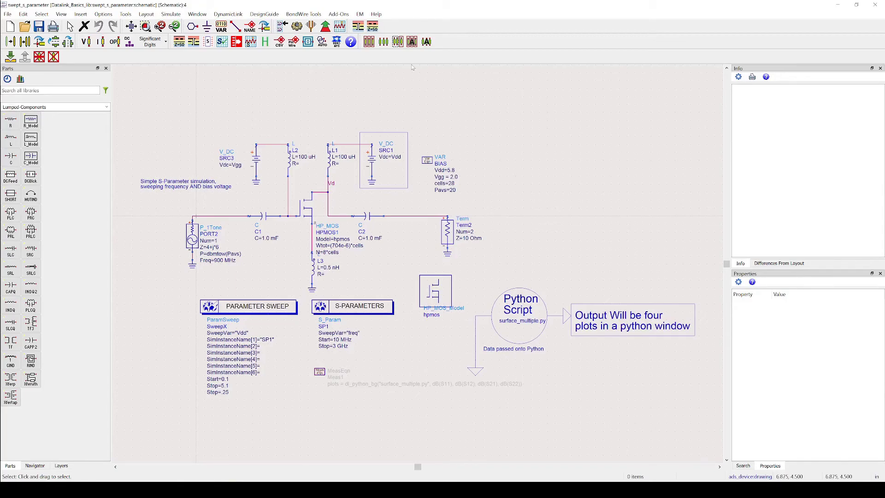
left_click(311, 27)
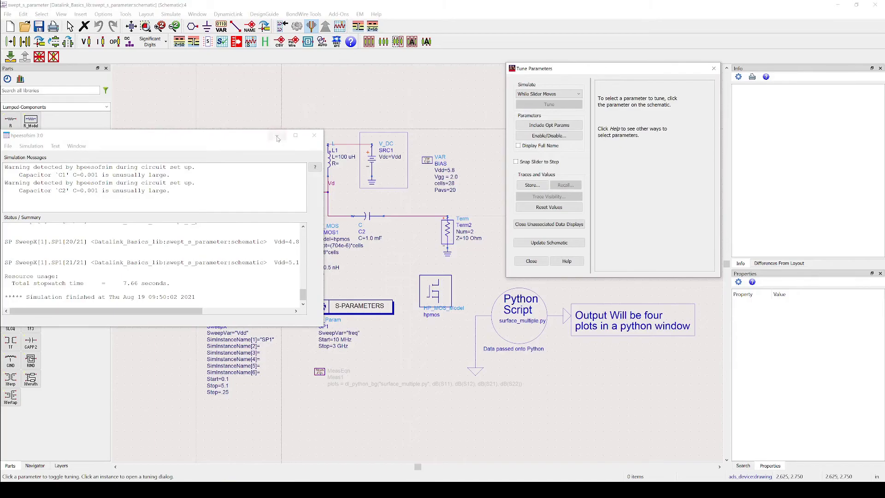
Tune Vgg up in 0.2 steps to 2.8, then slide it down to about 1
left_click(453, 180)
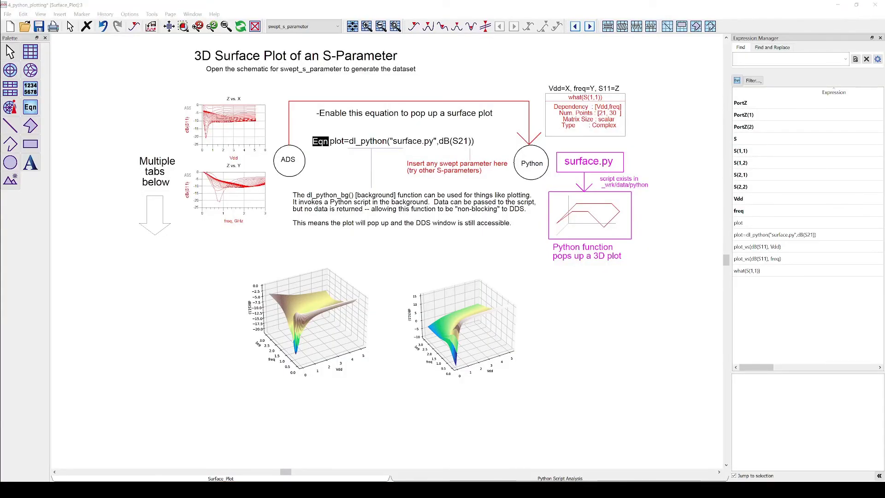
left_click(738, 454)
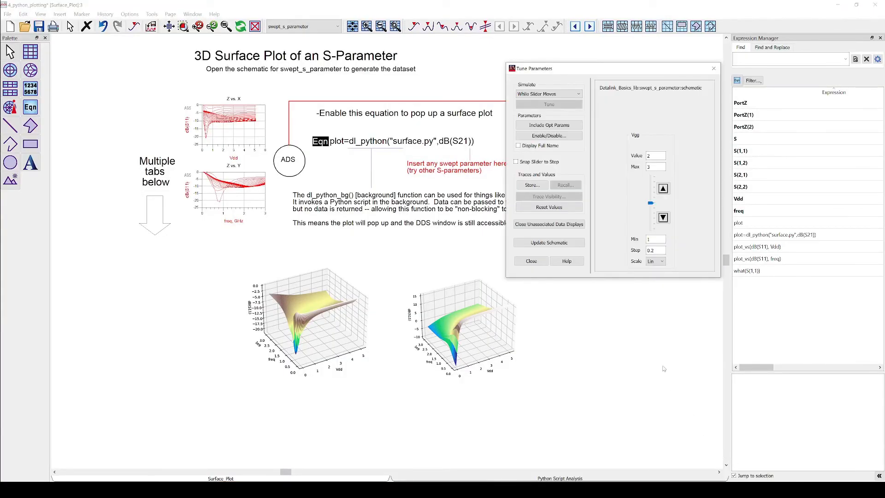
left_click(663, 189)
left_click(663, 189)
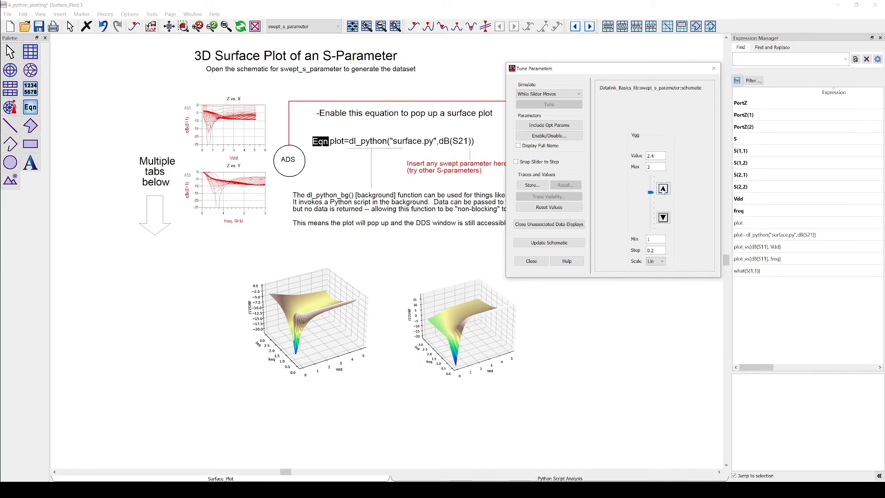
left_click(663, 189)
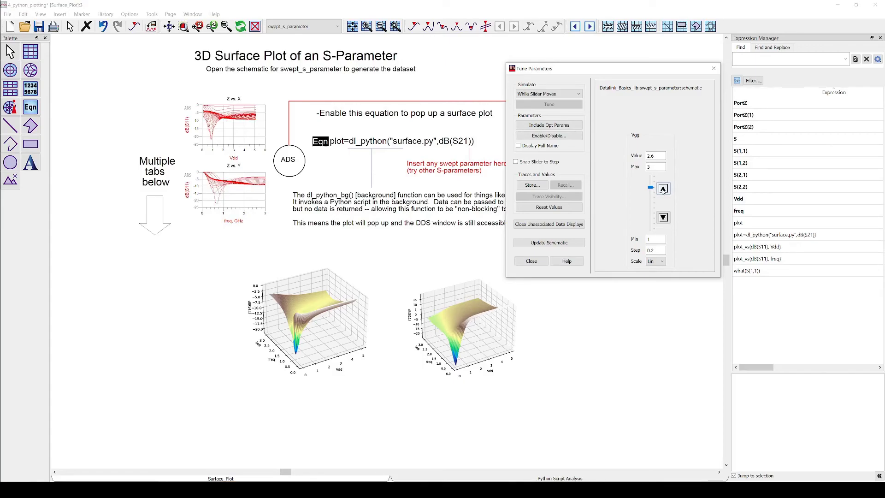
left_click(663, 189)
left_click_drag(650, 183, 665, 239)
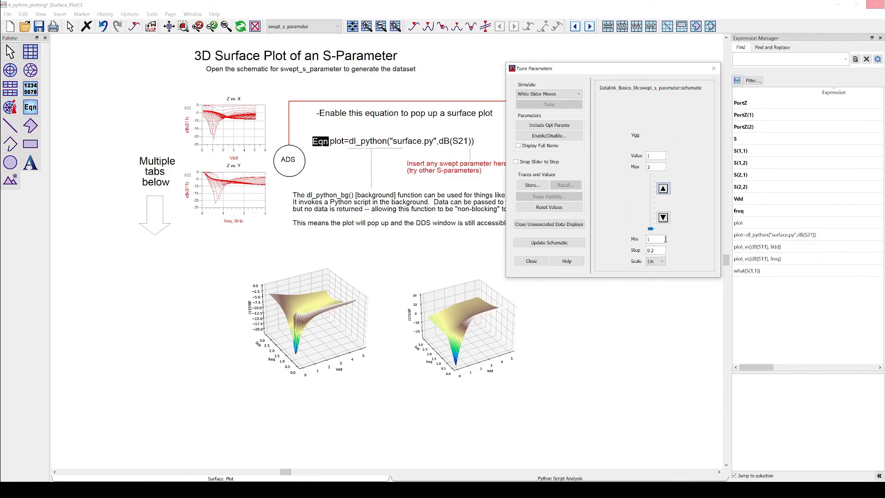